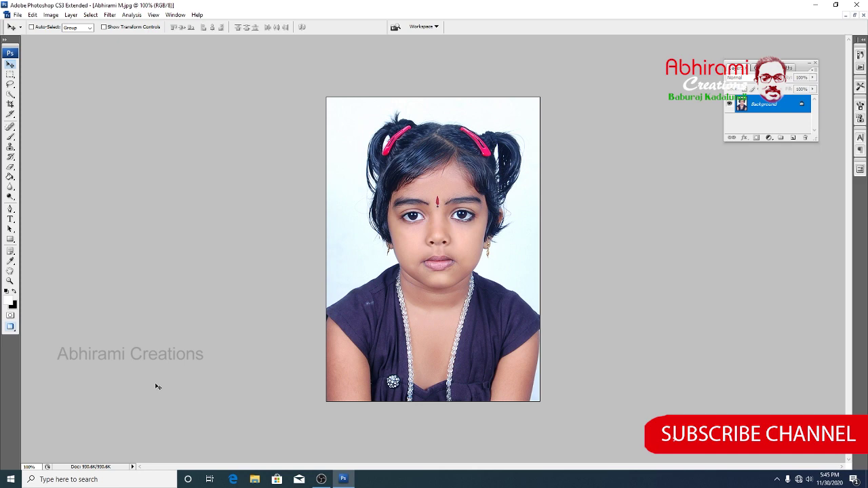
- Switch to the Crop tool to prepare a fixed-size crop
key(c)
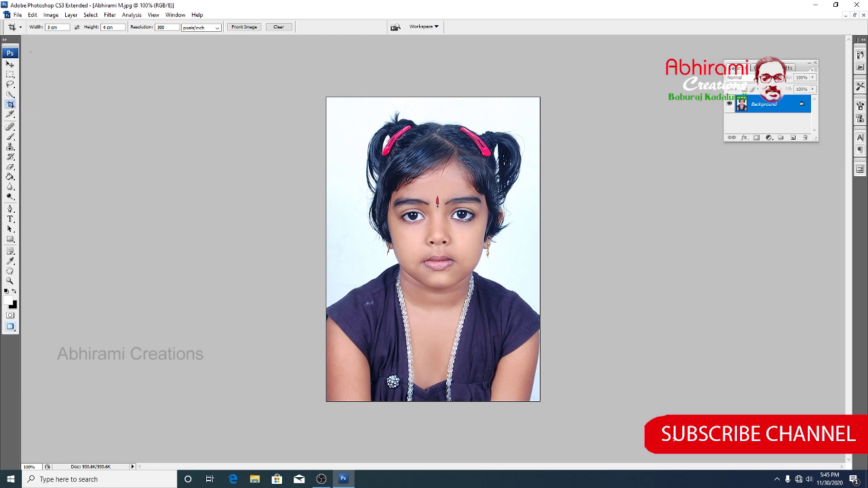
- Set the crop options to width 3 cm, height 4 cm and resolution 300
click(57, 27)
drag(57, 28, 24, 31)
text(3c)
key(Tab)
text(4)
text(CM)
key(Tab)
text(30)
- Draw and adjust the crop box around the girl's head and shoulders, then apply it
drag(343, 110, 642, 359)
drag(642, 360, 626, 347)
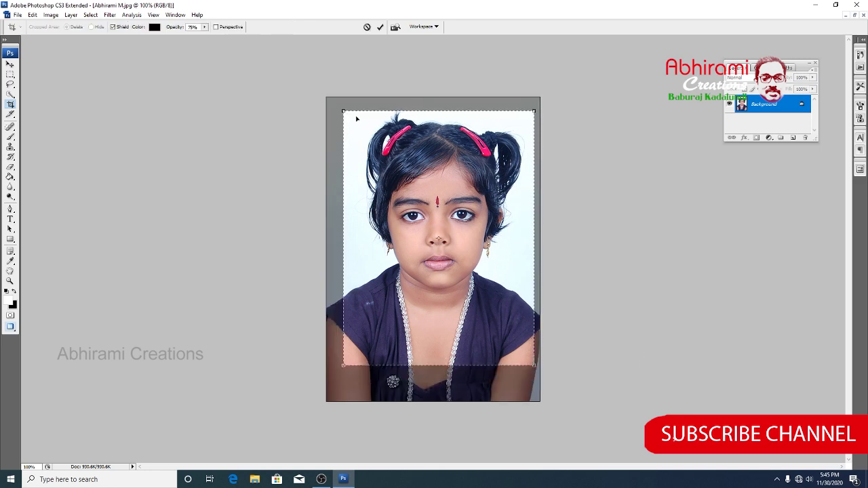
drag(343, 110, 341, 106)
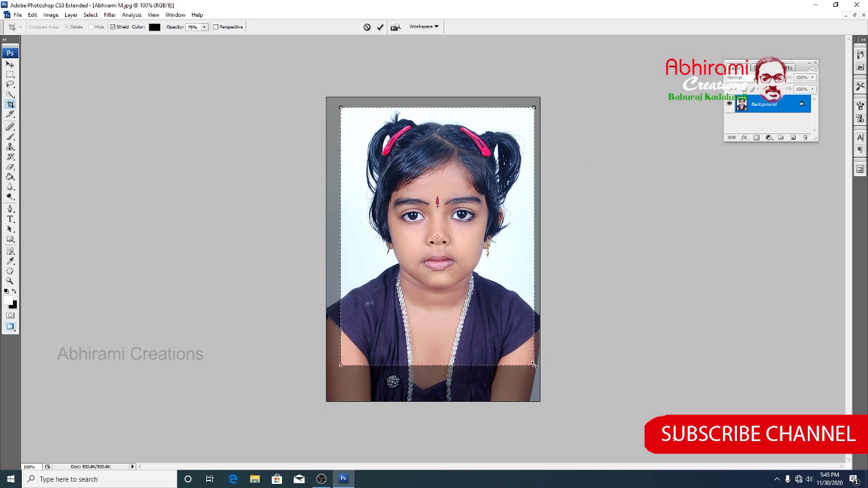
drag(535, 367, 539, 371)
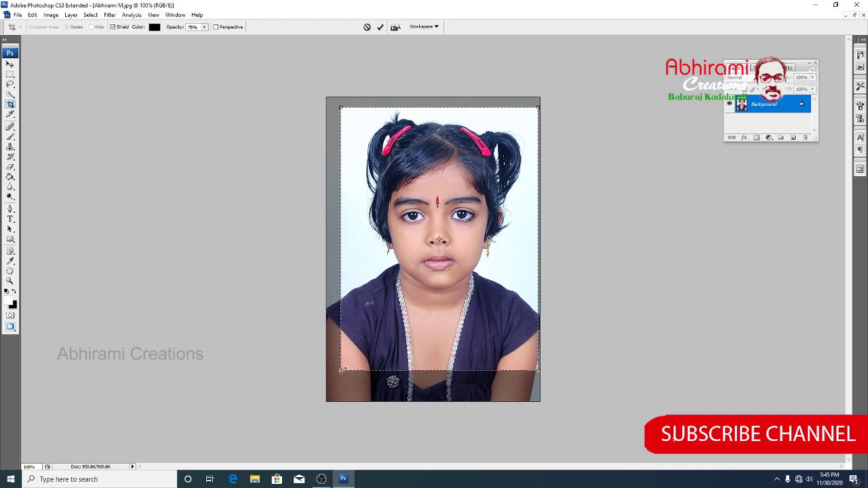
drag(340, 371, 337, 375)
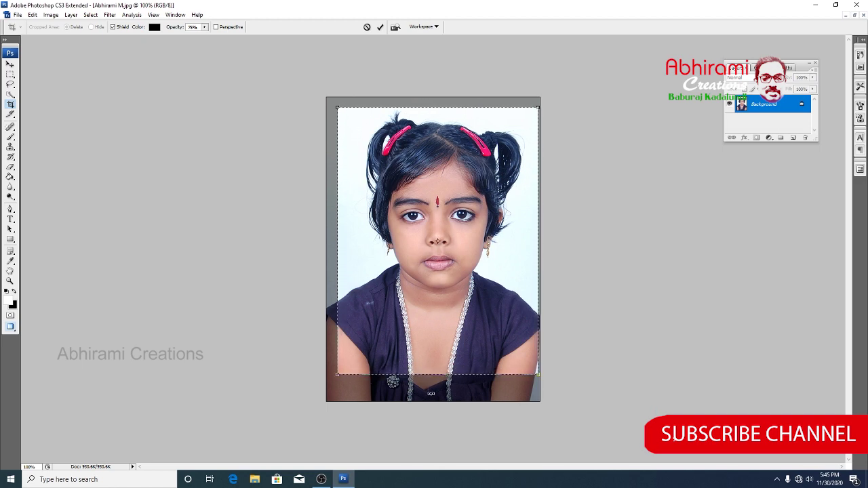
key(Return)
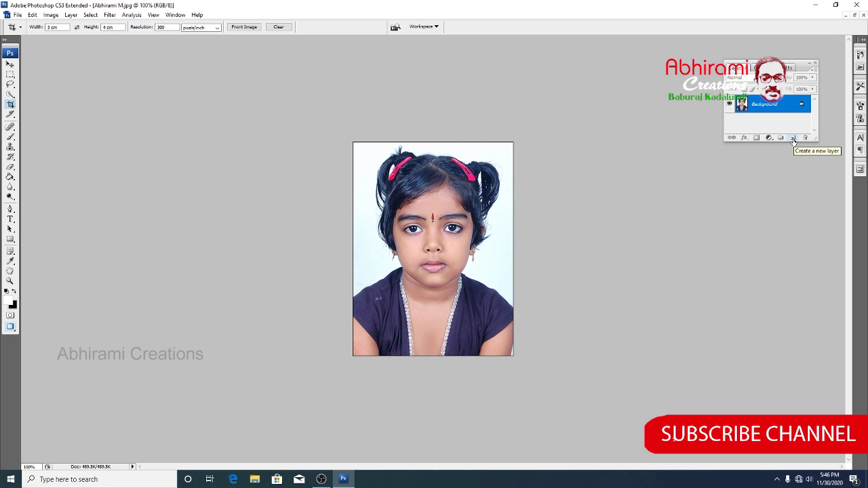
- Add a new empty layer and set the foreground colour to white (ffffff)
click(793, 138)
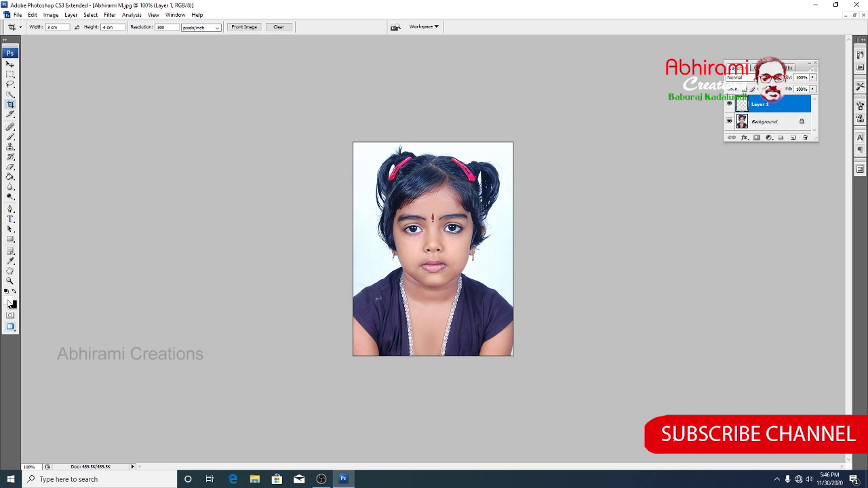
click(11, 303)
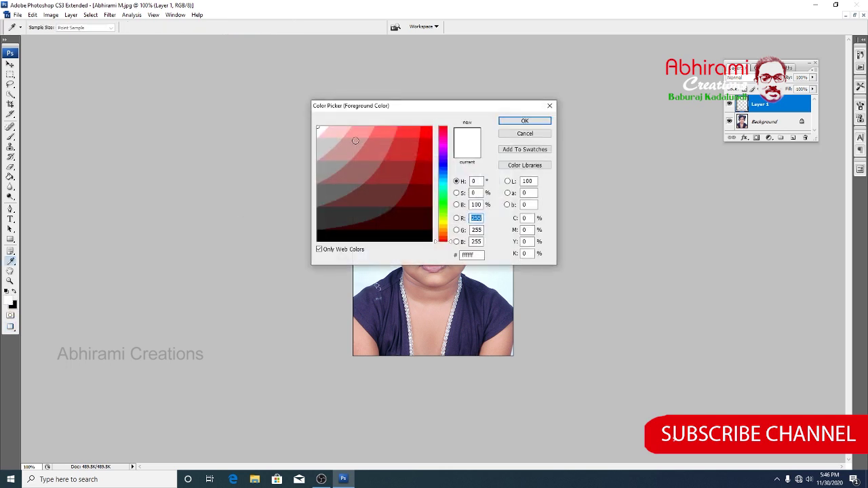
click(321, 131)
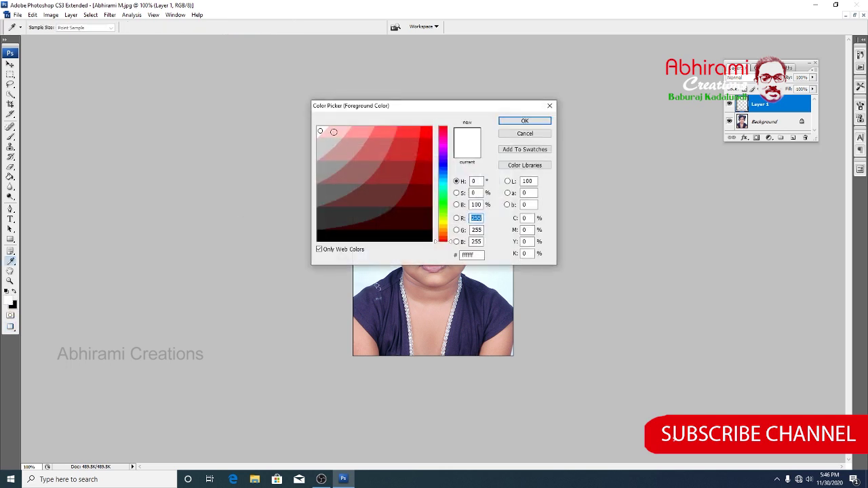
click(526, 121)
key(c)
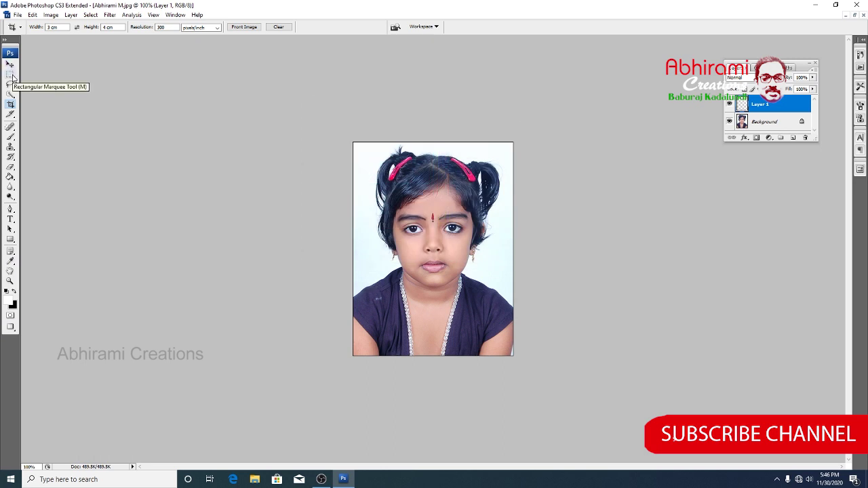
- Fill a rectangular selection across the photo's bottom with white, then deselect
click(11, 75)
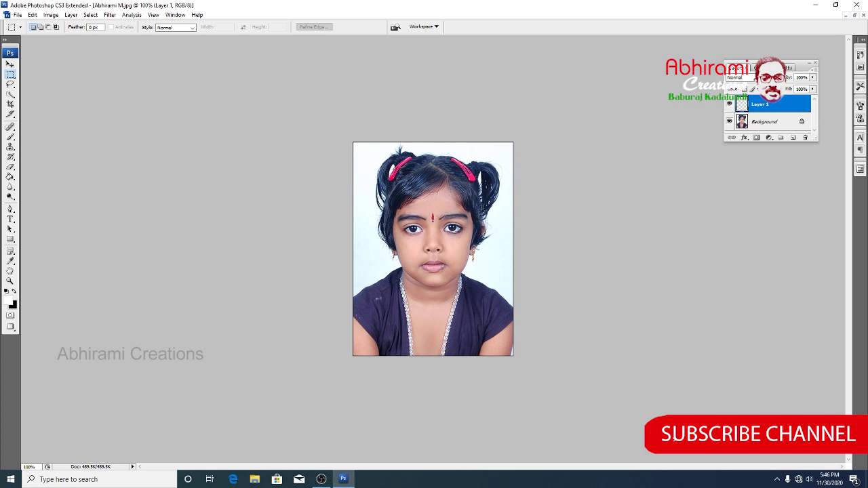
drag(348, 311, 519, 359)
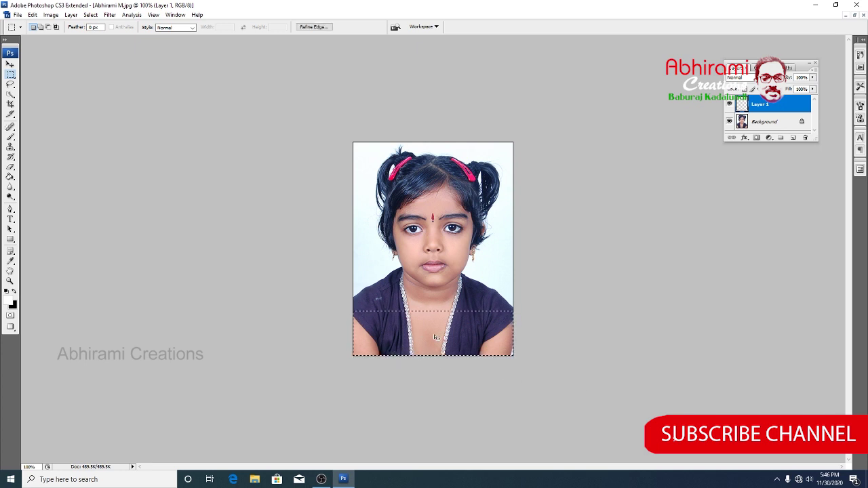
key(alt)
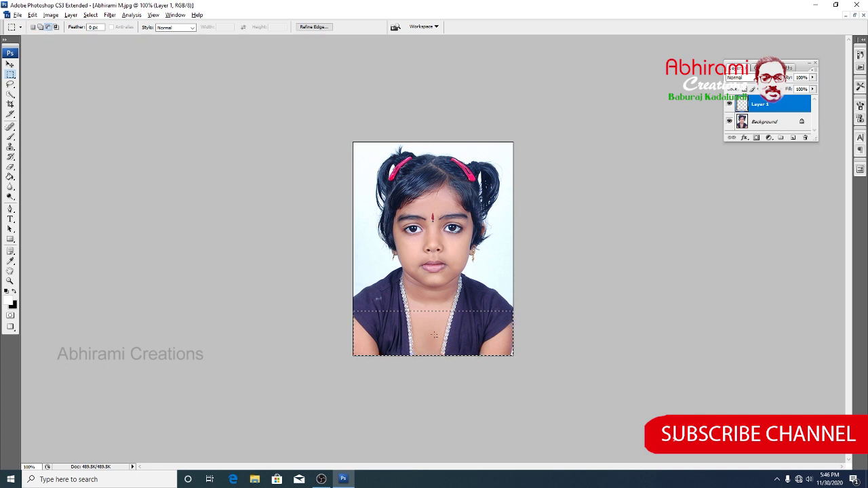
key(ctrl+BackSpace)
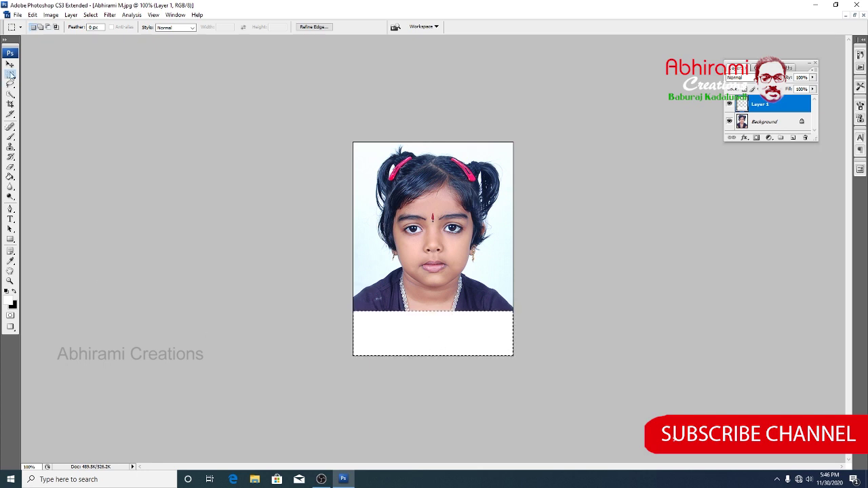
key(ctrl+d)
click(11, 220)
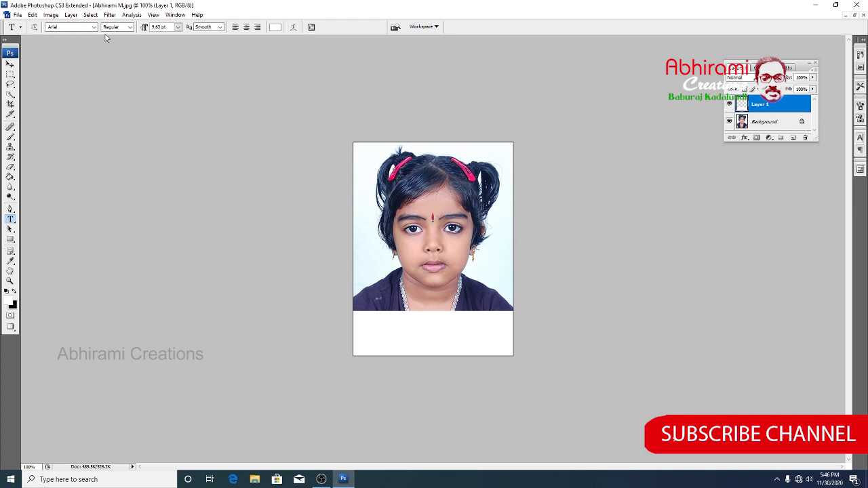
- Set the text colour to black and type the girl's name in capitals on the white strip
click(275, 29)
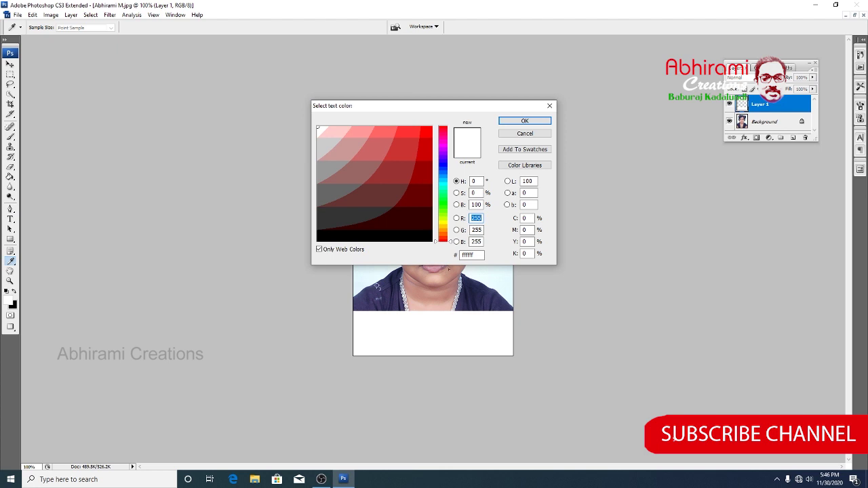
click(417, 241)
click(528, 122)
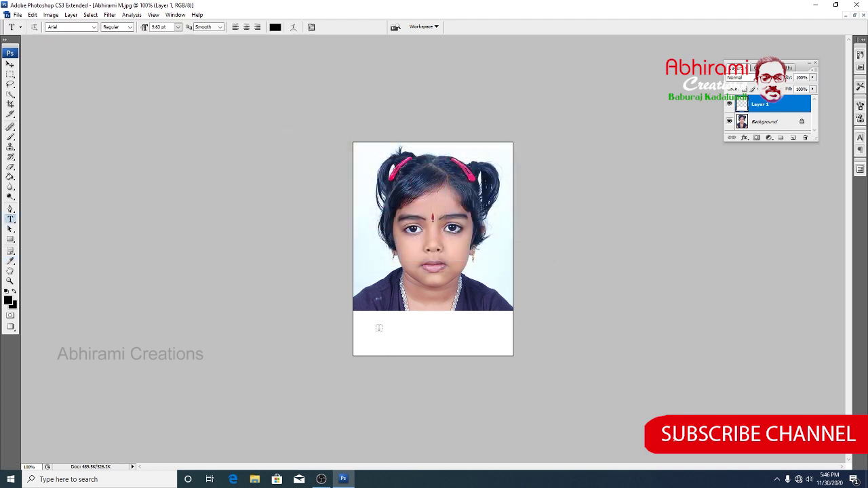
click(378, 328)
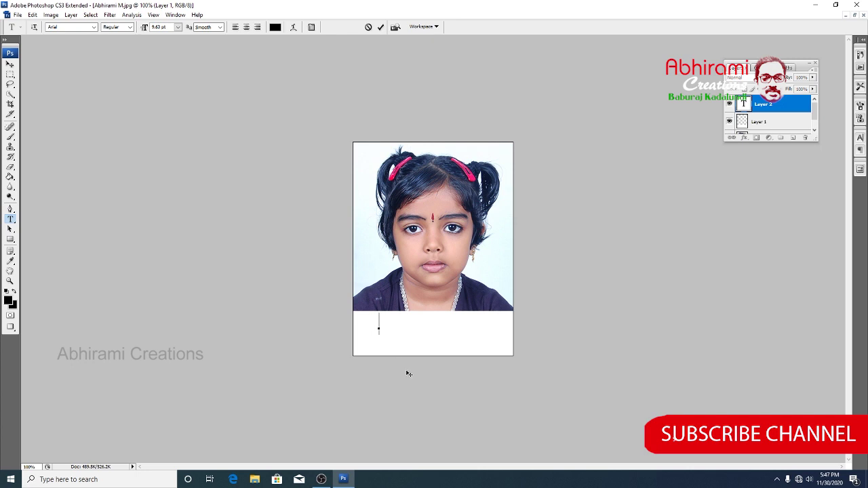
text(A)
text(BHIR)
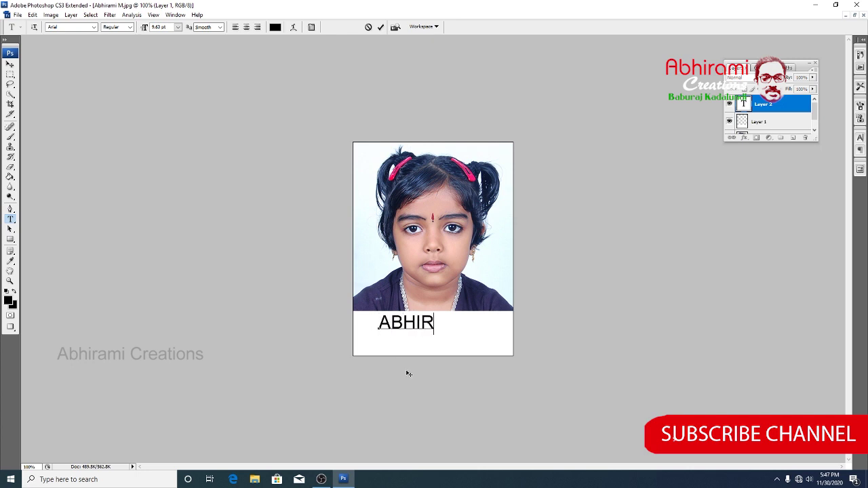
text(AMI)
text( M)
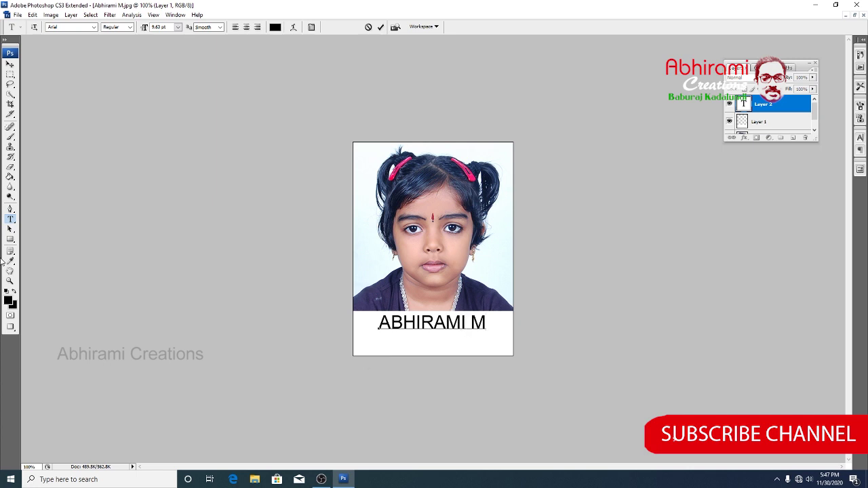
click(11, 64)
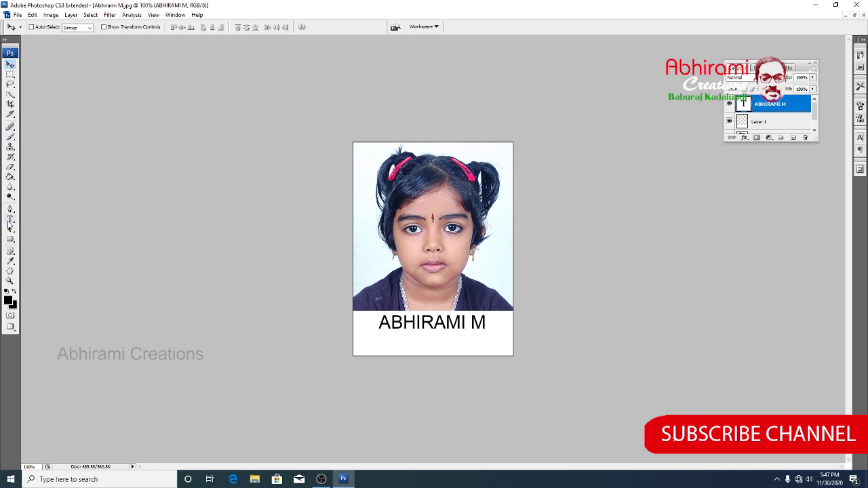
click(10, 220)
- Type the date 30-11-2020 on a new text line below the name
click(378, 346)
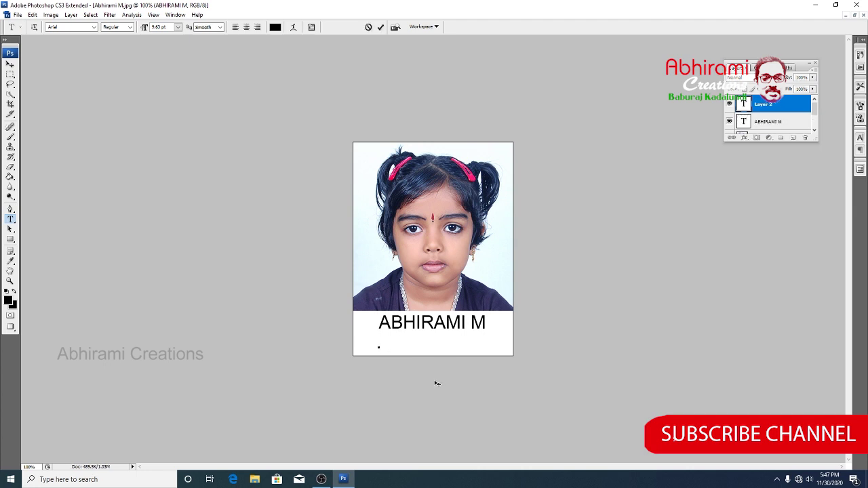
text(30-)
text(11)
text(-2020)
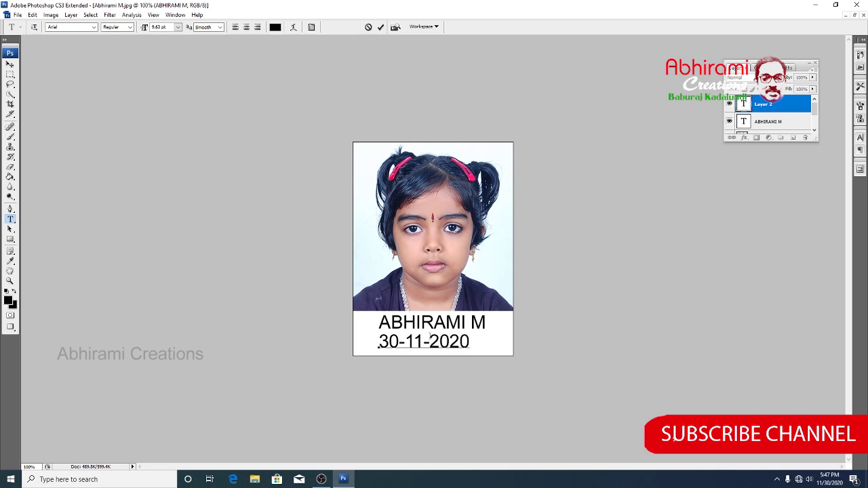
click(10, 64)
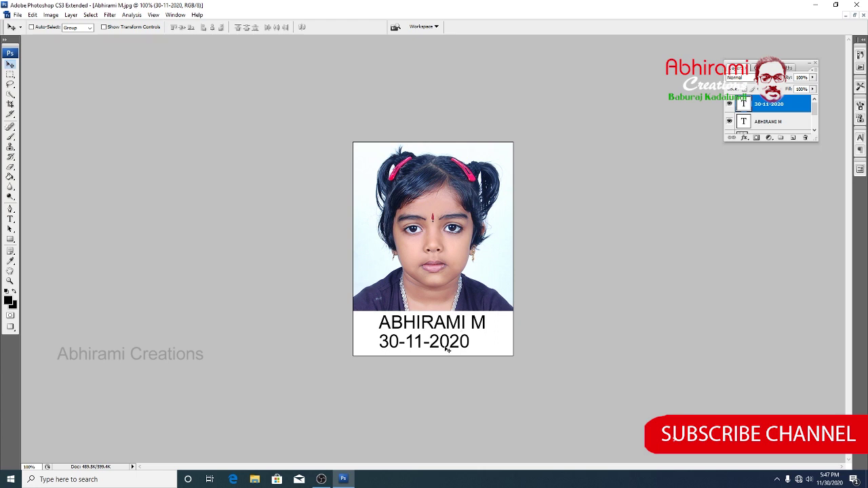
- Nudge the date line down and right, then rescale it slightly with Free Transform
key(Down)
key(Down)
key(Down)
key(Down)
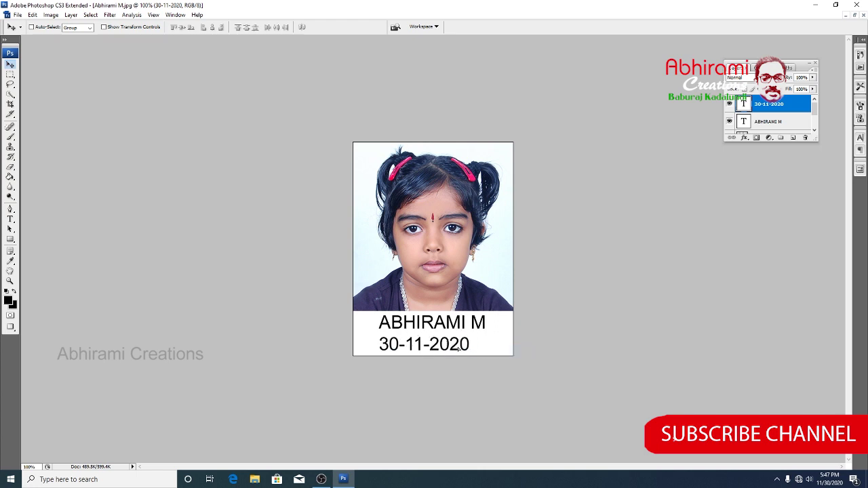
key(Right)
key(Right)
key(Right)
key(Right)
key(Right)
key(Right)
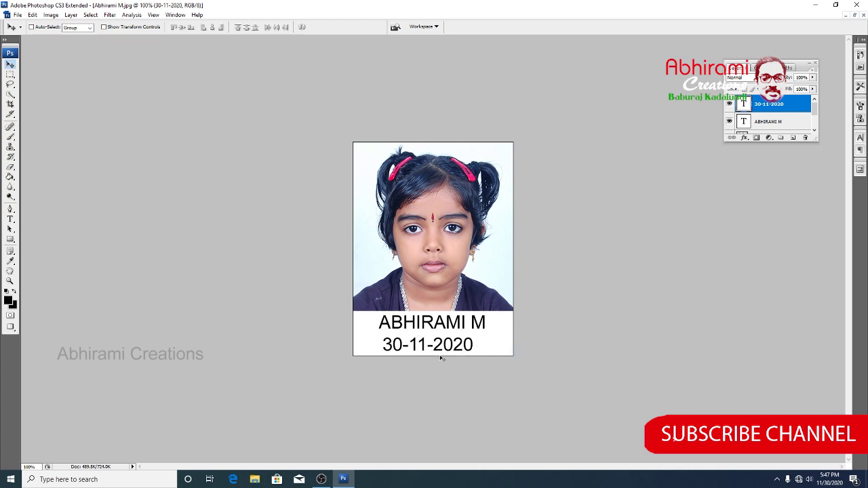
key(ctrl+t)
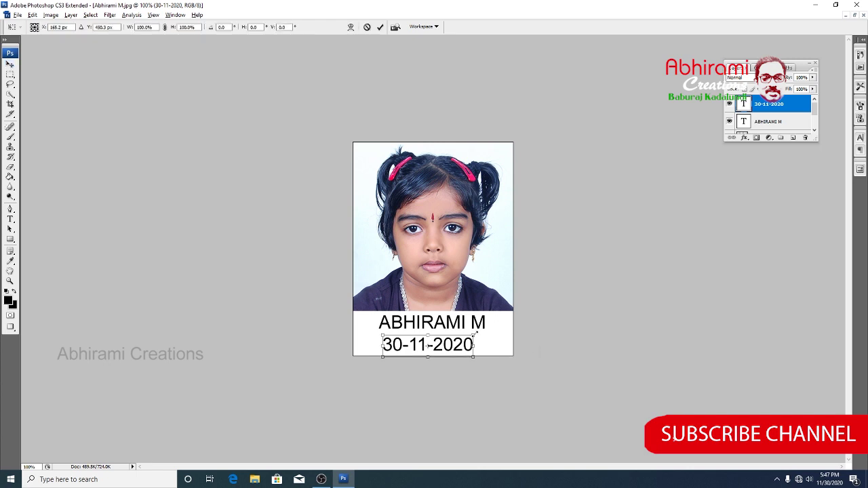
mouse_move(474, 334)
mouse_down()
mouse_move(483, 333)
mouse_move(475, 337)
mouse_up()
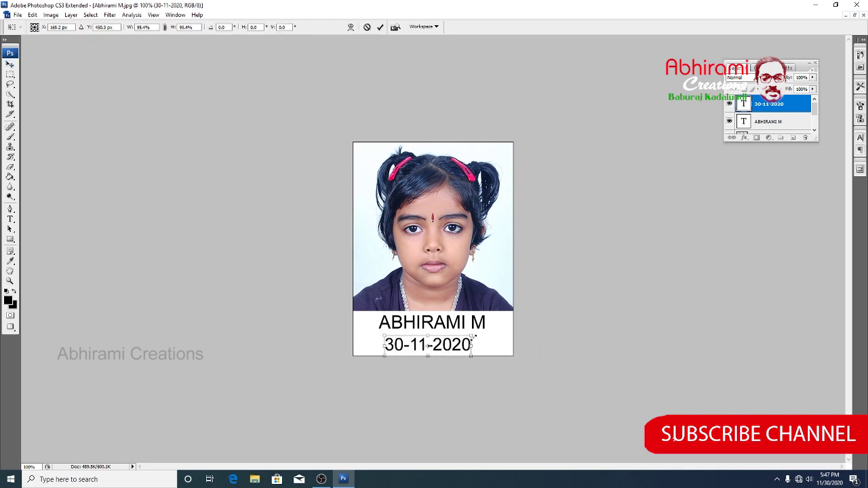
key(Return)
click(10, 219)
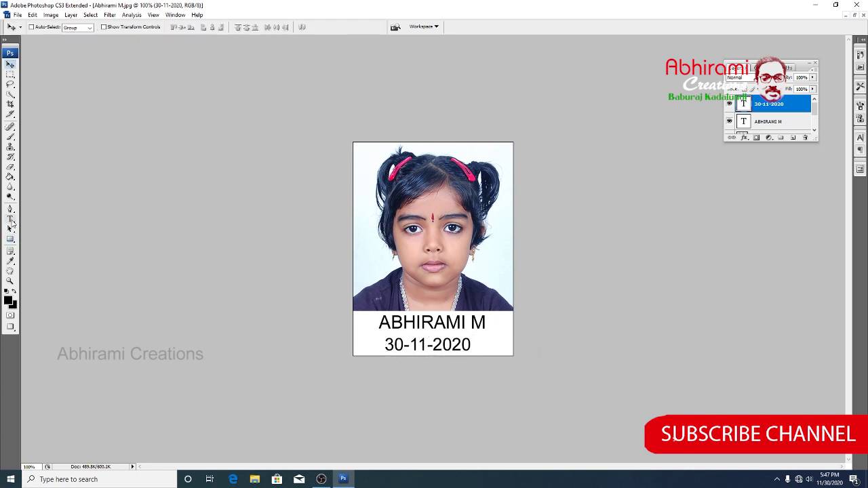
- Shift the date line slightly and nudge the photo layer Layer 1 down two steps
click(178, 28)
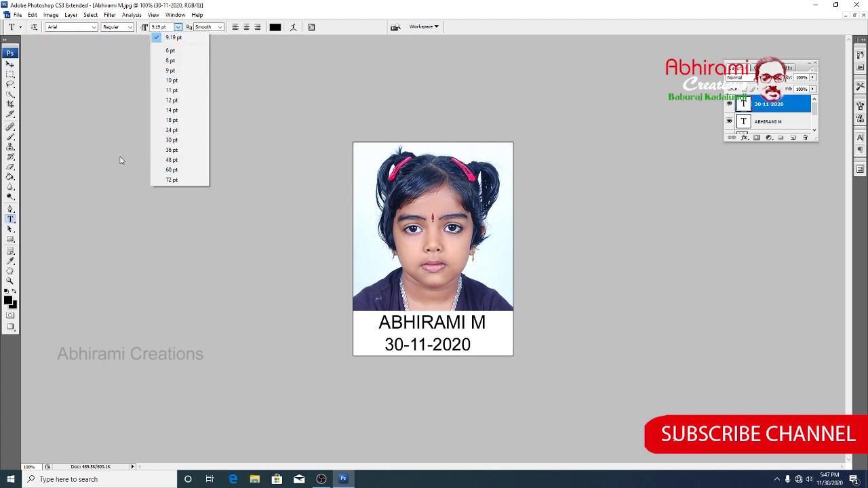
click(304, 94)
click(10, 64)
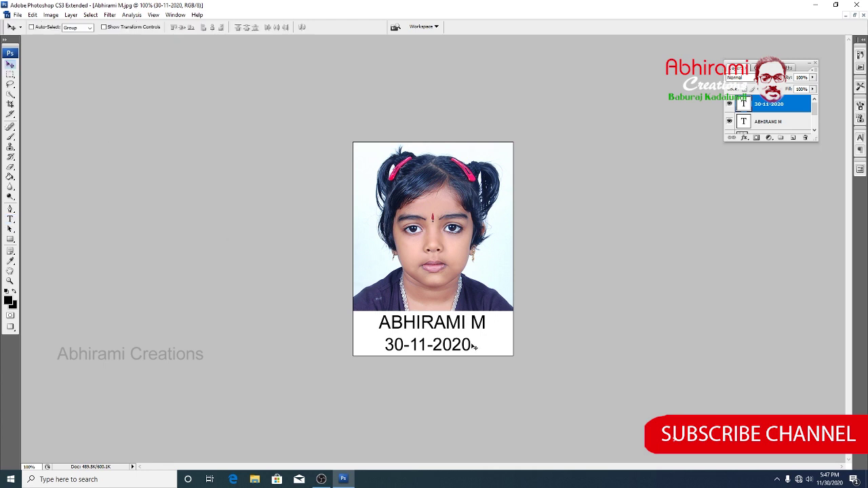
drag(446, 345, 436, 334)
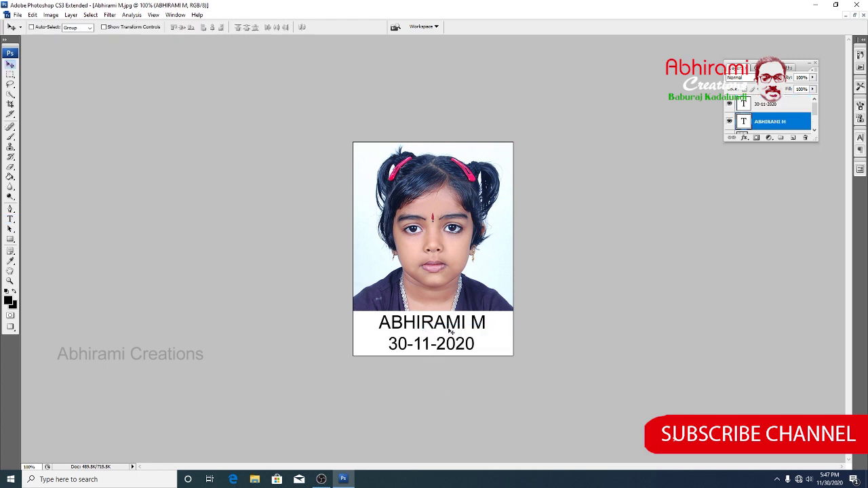
right_click(498, 333)
click(508, 339)
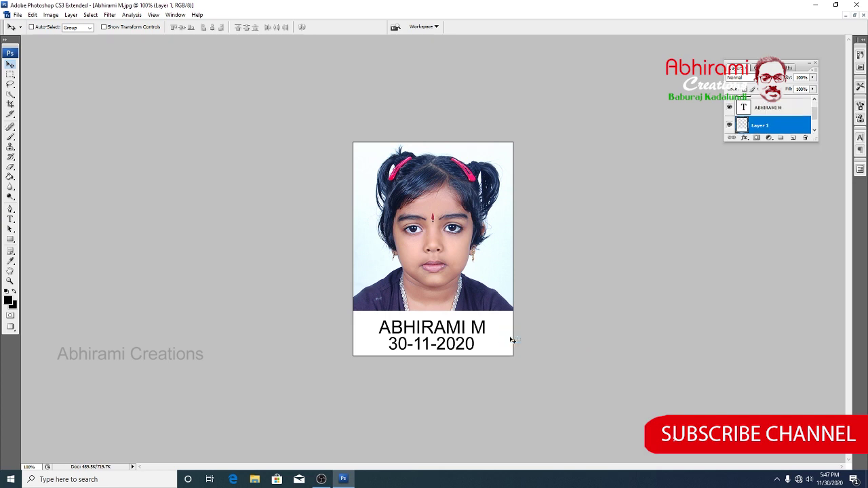
key(Down)
key(Down)
key(Down)
key(Down)
key(Down)
key(Down)
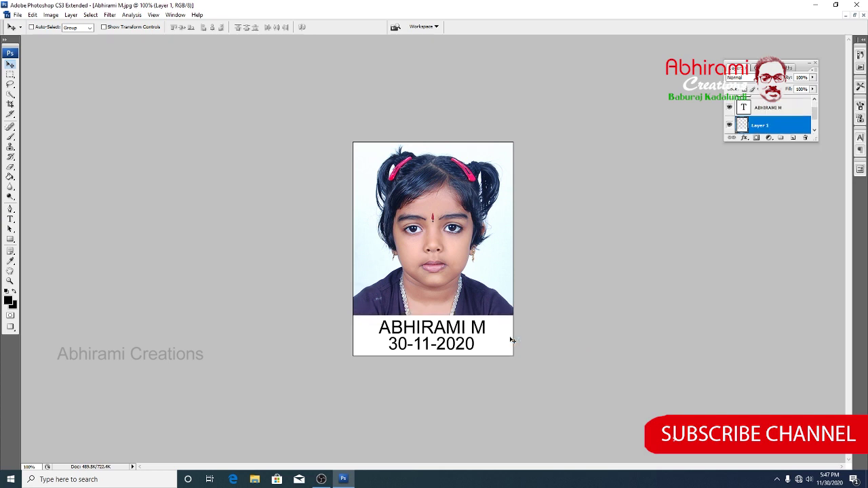
key(Down)
key(Down)
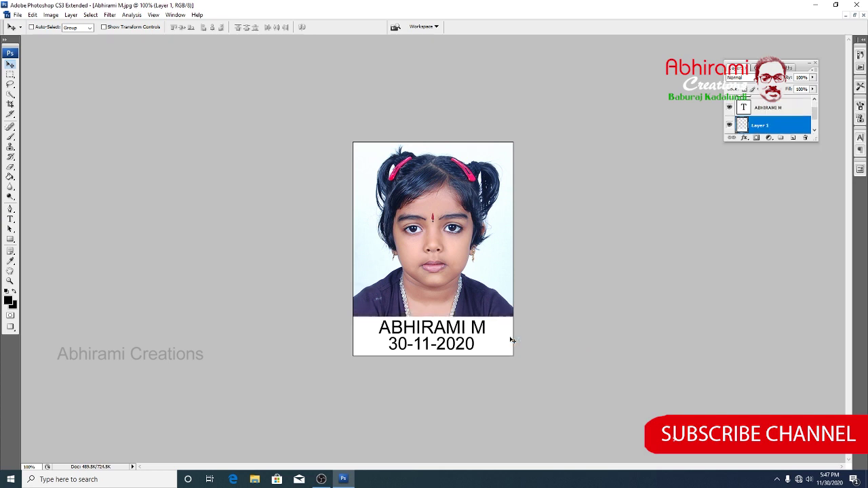
- Nudge the date, name and photo layers down so the text sits centred on the strip
right_click(456, 347)
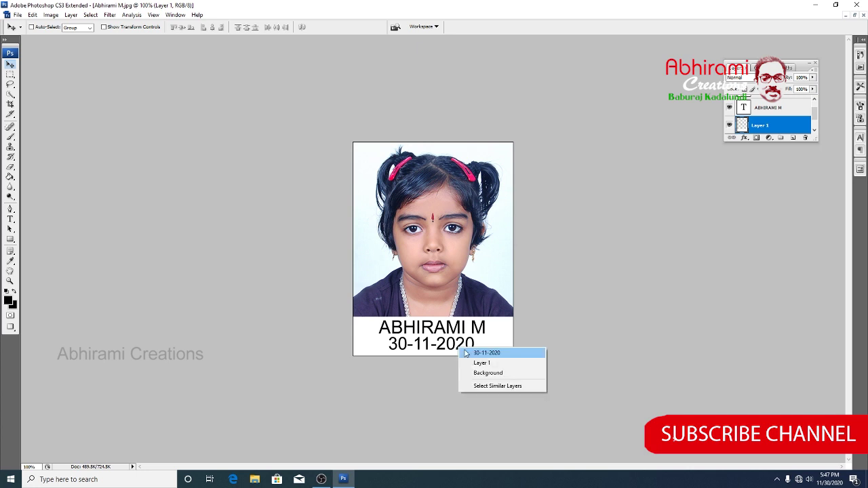
click(466, 351)
key(Down)
key(Down)
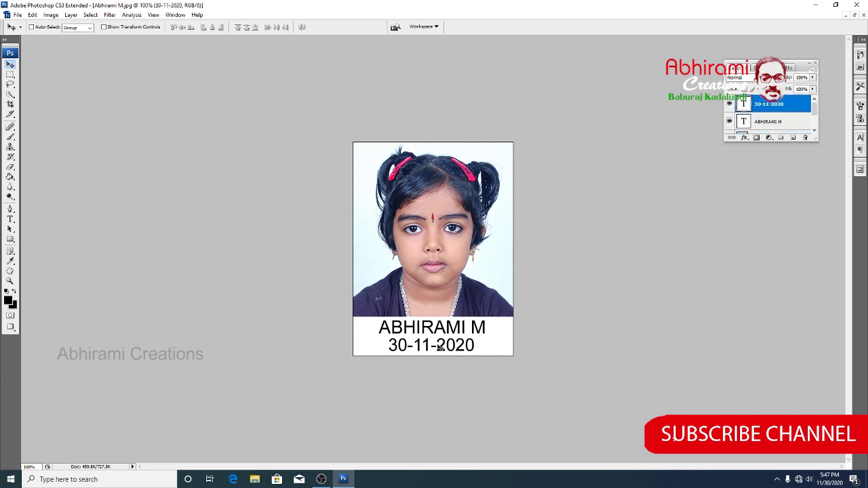
right_click(445, 329)
click(468, 331)
key(Down)
key(Down)
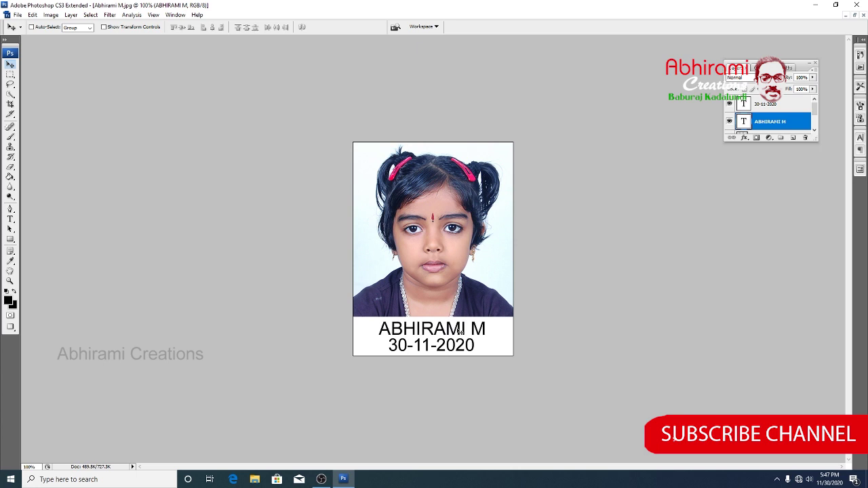
right_click(505, 325)
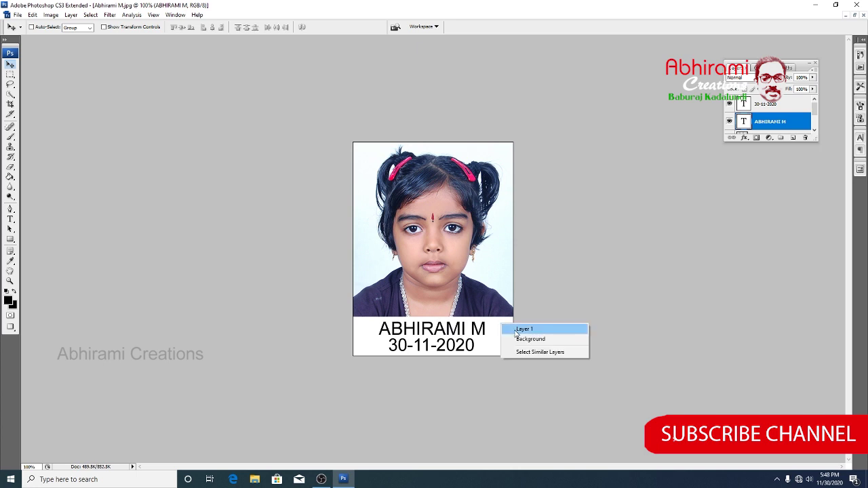
click(516, 328)
key(Down)
key(Down)
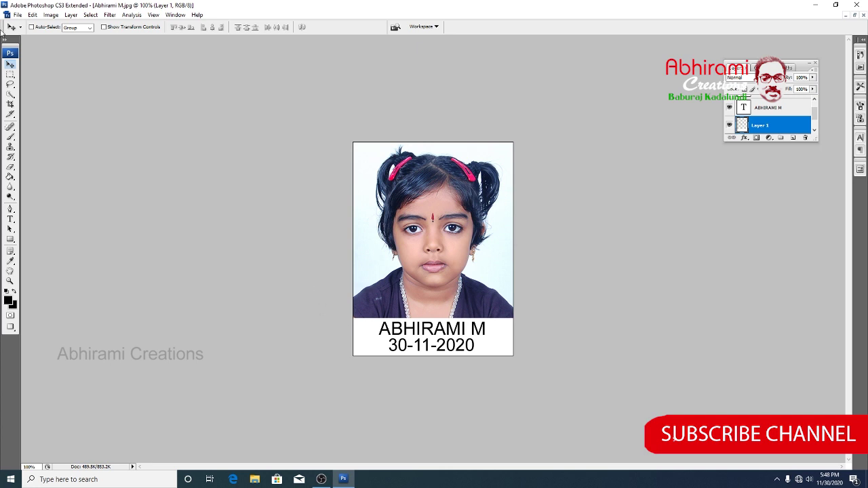
click(17, 14)
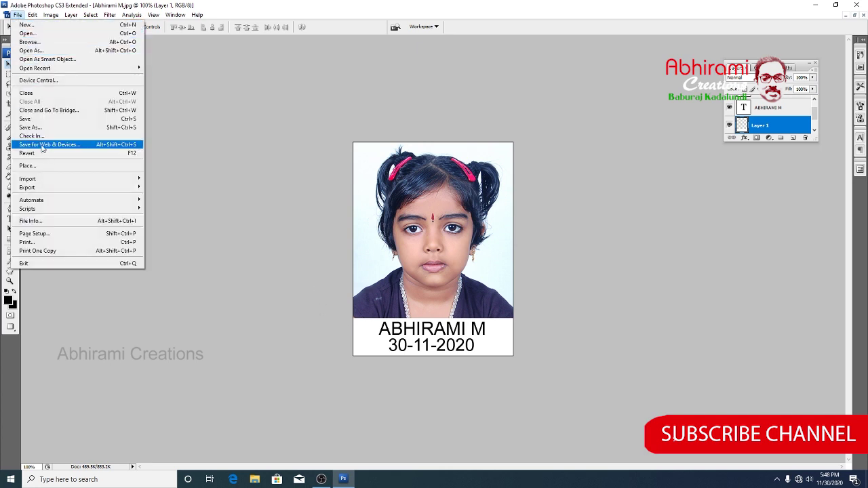
click(43, 145)
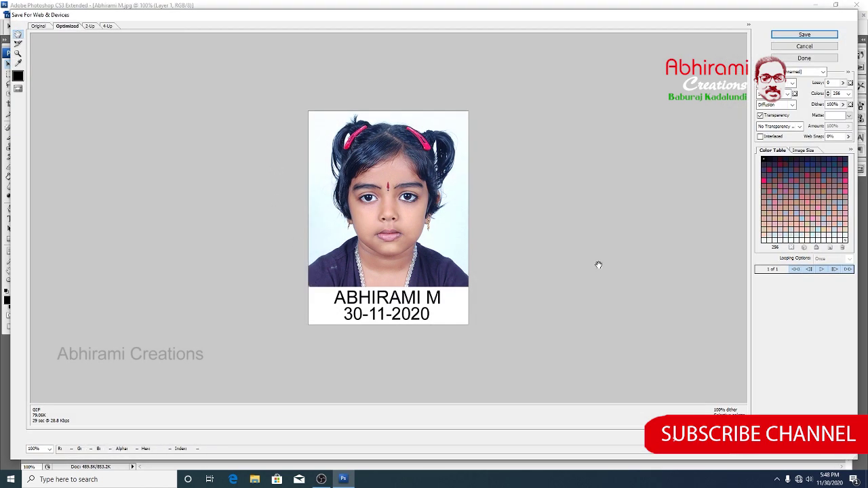
click(843, 83)
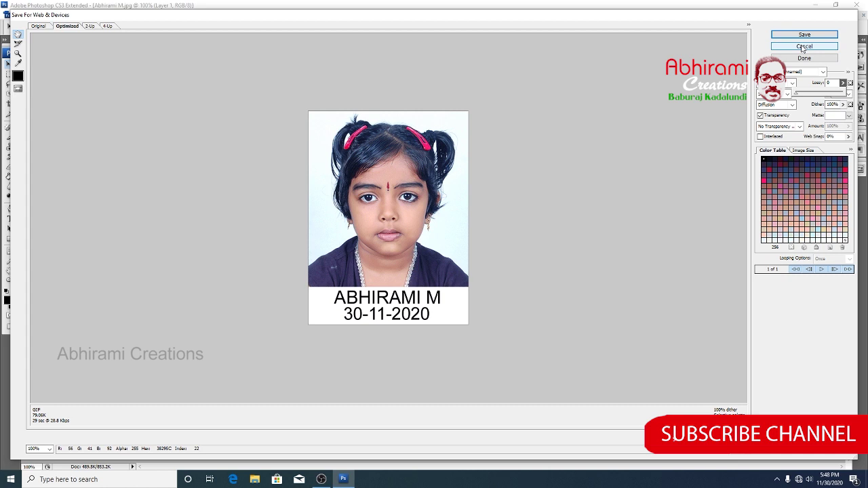
click(804, 46)
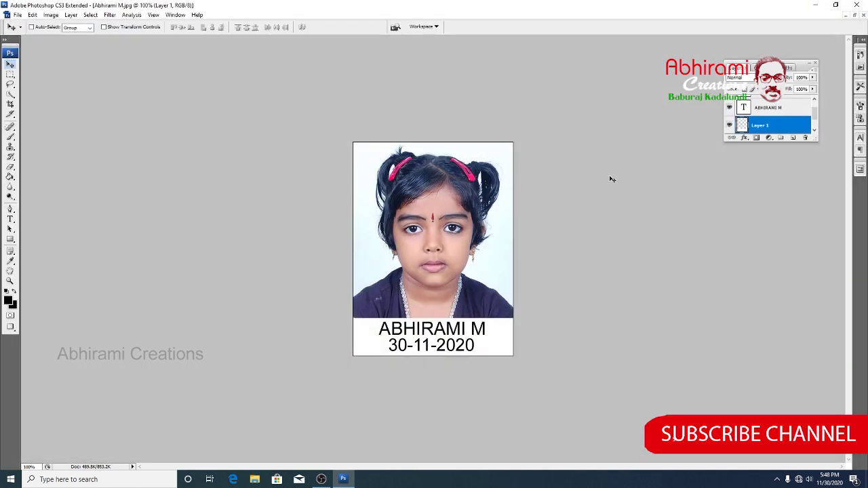